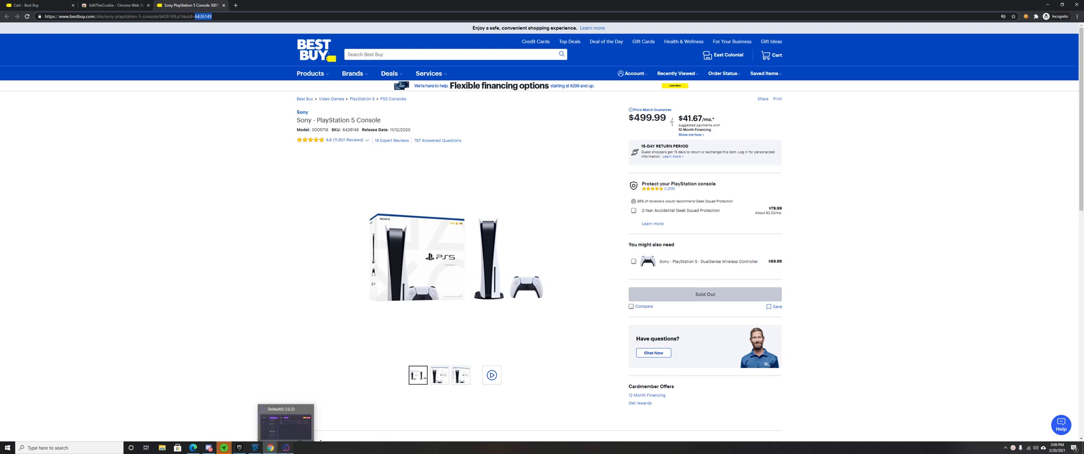
- Start a new task in Stellar AIO's Best Buy PS5 group with bypass mode
{"action": "left_click", "coordinate": [286, 448]}
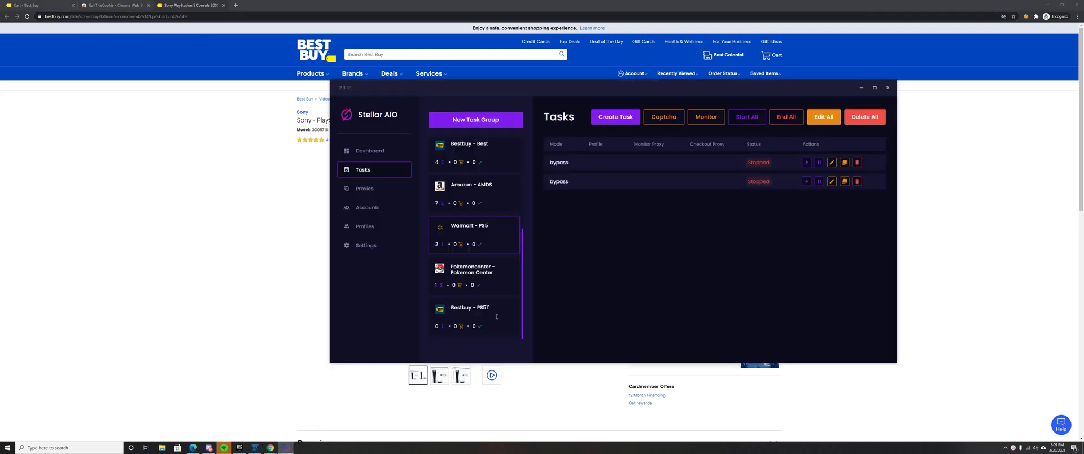
{"action": "left_click", "coordinate": [475, 316]}
{"action": "left_click", "coordinate": [626, 116]}
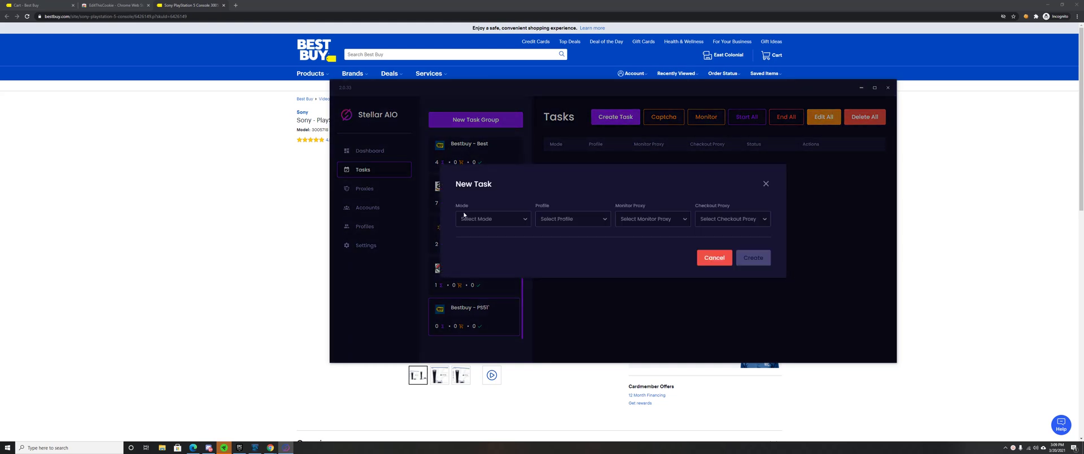
{"action": "left_click", "coordinate": [486, 218]}
{"action": "left_click", "coordinate": [469, 263]}
- Set the task profile to test and both monitor and checkout proxies to BORO ISPS 1
{"action": "left_click", "coordinate": [557, 182]}
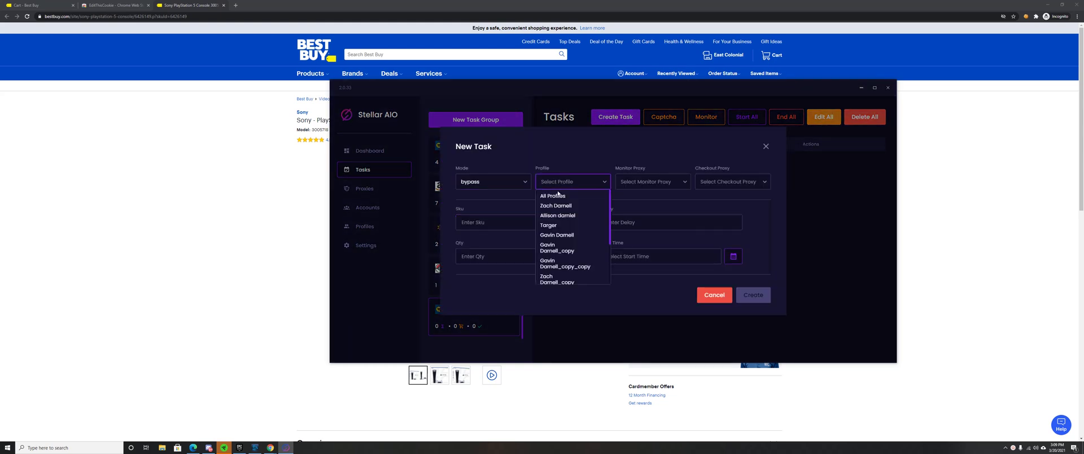
{"action": "scroll", "coordinate": [557, 226], "scroll_direction": "down", "scroll_amount": 2}
{"action": "scroll", "coordinate": [559, 255], "scroll_direction": "down", "scroll_amount": 2}
{"action": "left_click", "coordinate": [562, 278]}
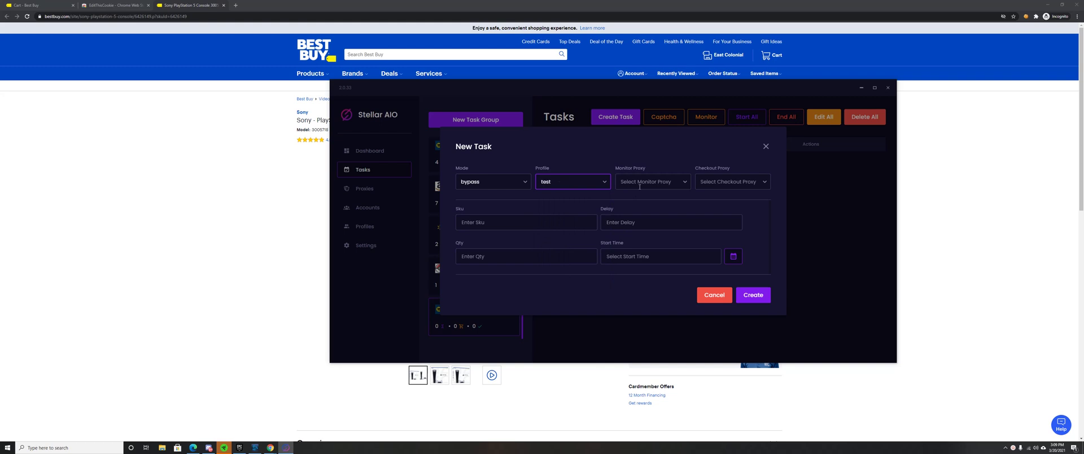
{"action": "left_click", "coordinate": [644, 182]}
{"action": "left_click", "coordinate": [642, 216]}
{"action": "left_click", "coordinate": [733, 181]}
{"action": "left_click", "coordinate": [714, 215]}
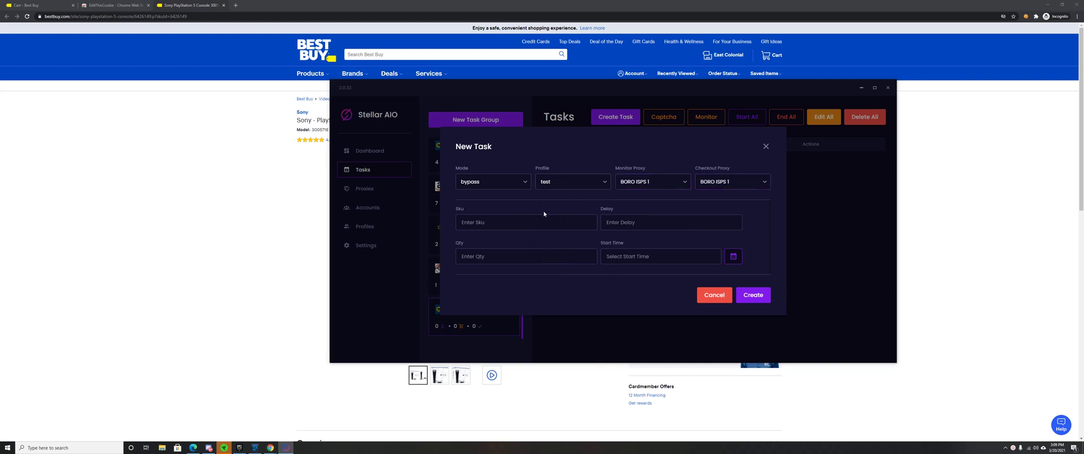
- Enter SKU 6426149 and a task delay of 2500
{"action": "left_click", "coordinate": [531, 223]}
{"action": "type", "text": "6426149"}
{"action": "left_click", "coordinate": [625, 226]}
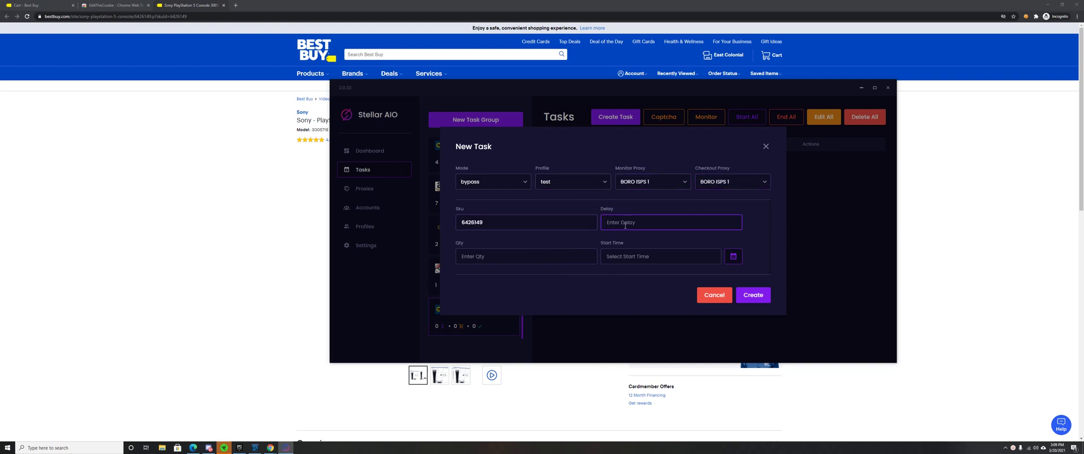
{"action": "type", "text": "2500"}
{"action": "left_click", "coordinate": [514, 258]}
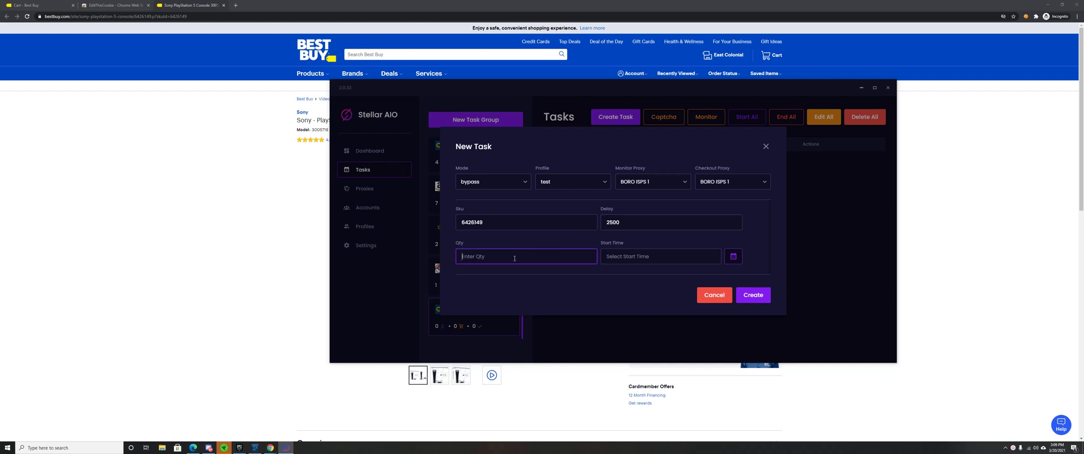
- Set quantity 1, create the bypass task and start running it
{"action": "type", "text": "1"}
{"action": "left_click", "coordinate": [753, 294]}
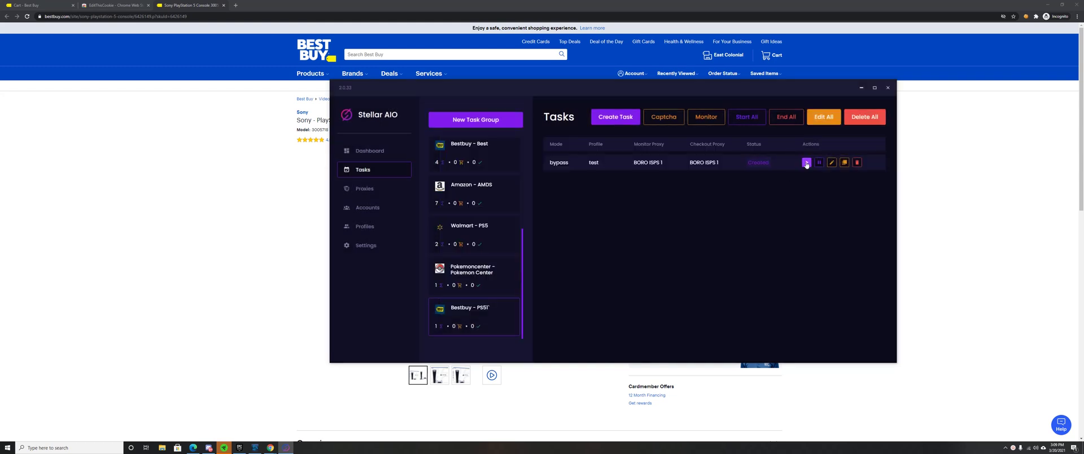
{"action": "left_click", "coordinate": [806, 163]}
- Stop and delete the task, then go back to the Best Buy cart tab
{"action": "left_click", "coordinate": [820, 163]}
{"action": "left_click", "coordinate": [857, 162]}
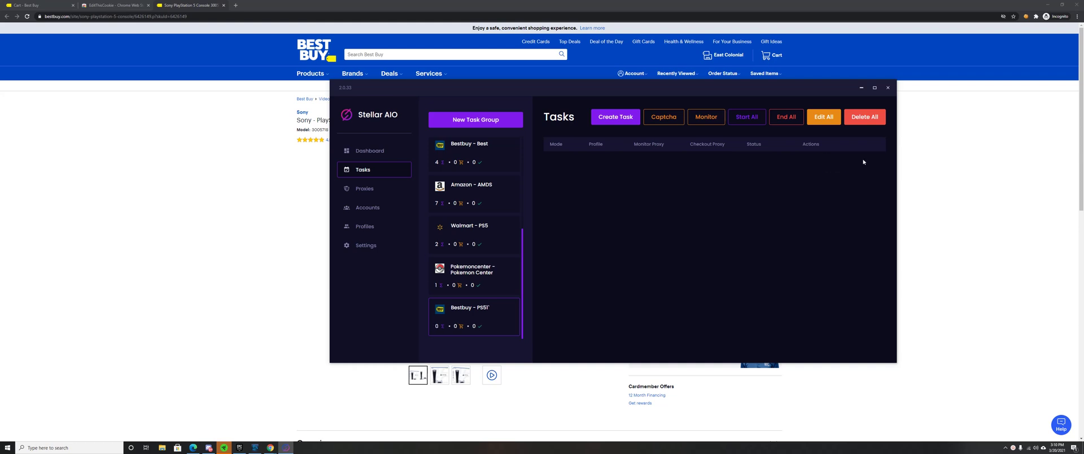
{"action": "left_click", "coordinate": [862, 87]}
{"action": "left_click", "coordinate": [25, 5]}
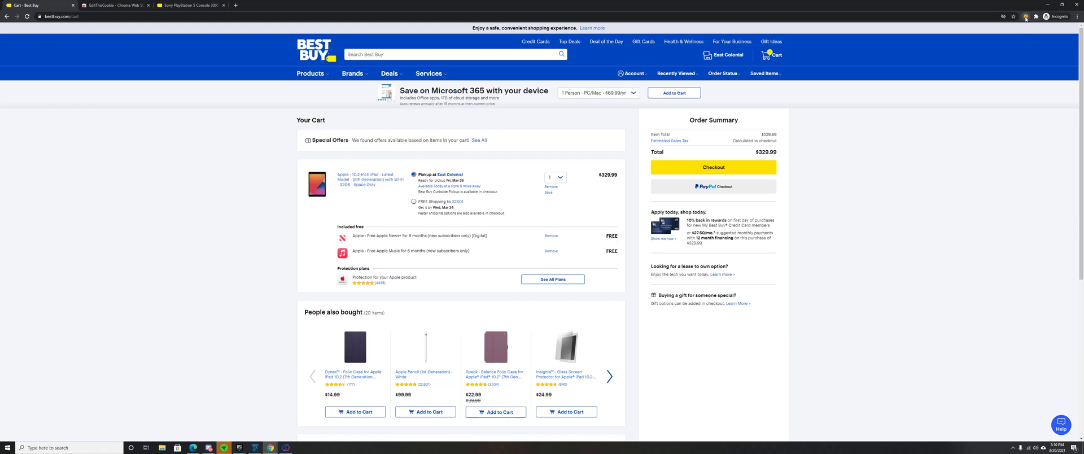
- Find the bestbuy.com vt cookie in EditThisCookie and select its value for copying
{"action": "left_click", "coordinate": [1026, 17]}
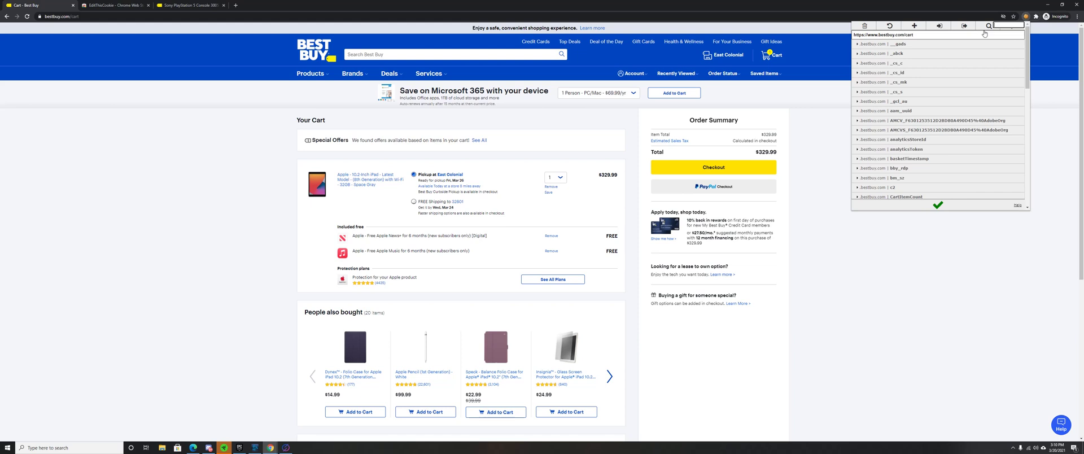
{"action": "type", "text": "vt"}
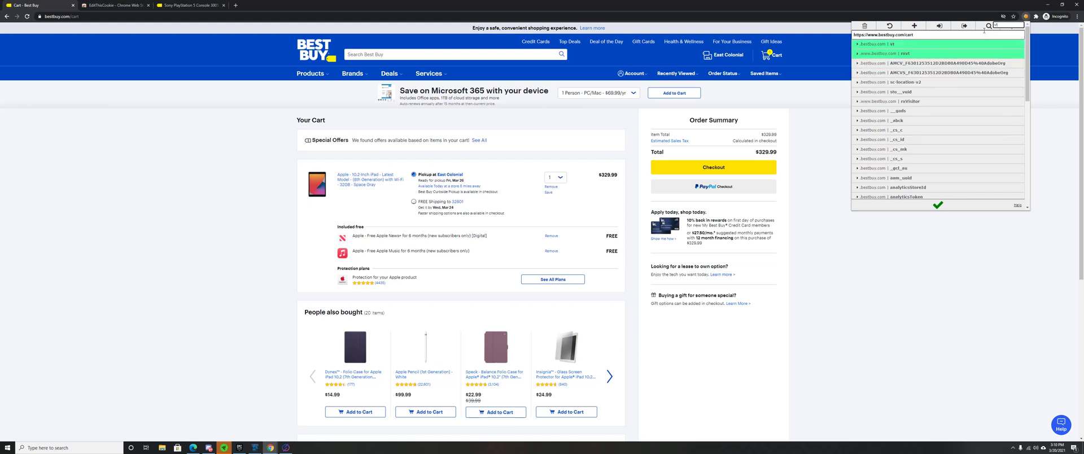
{"action": "left_click", "coordinate": [898, 44]}
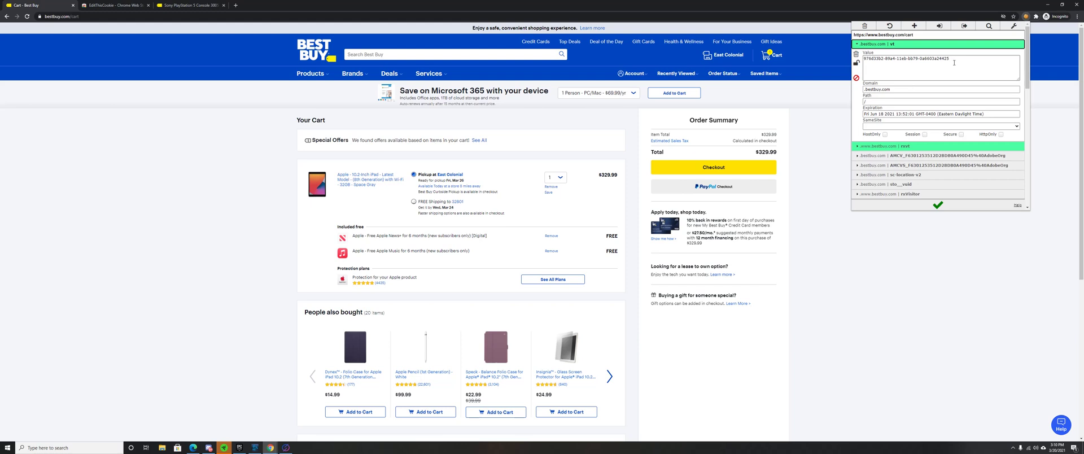
{"action": "left_click_drag", "start_coordinate": [955, 62], "coordinate": [865, 61]}
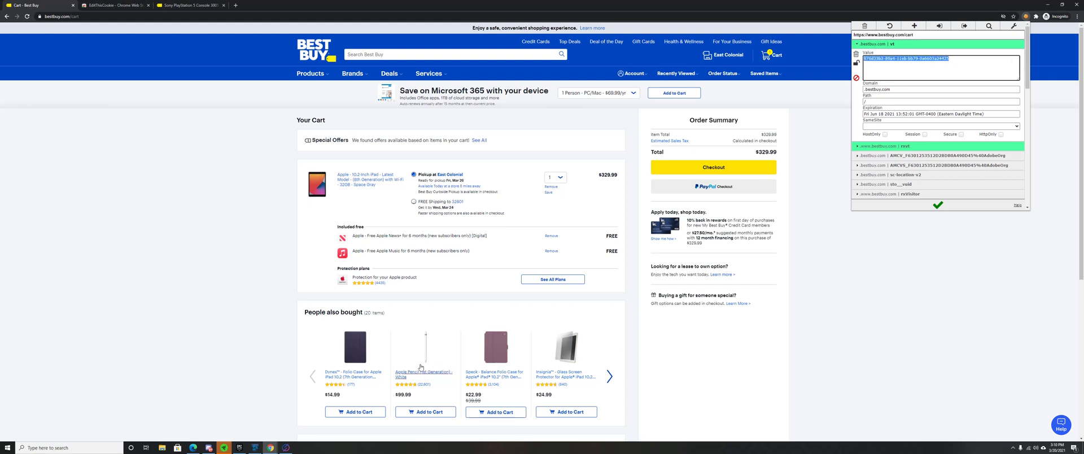
- In the other browser window, replace the vt cookie value with the copied one and reload the cart
{"action": "left_click", "coordinate": [236, 421]}
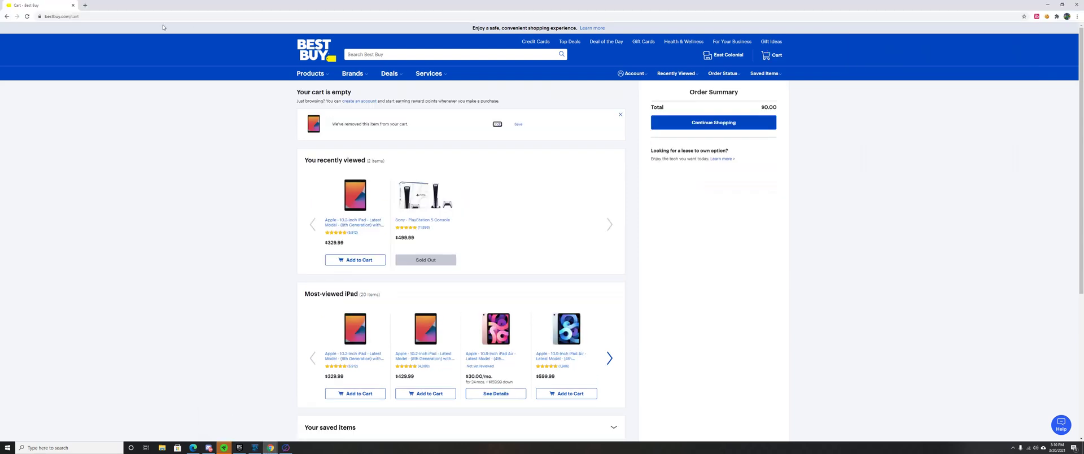
{"action": "left_click", "coordinate": [1047, 17]}
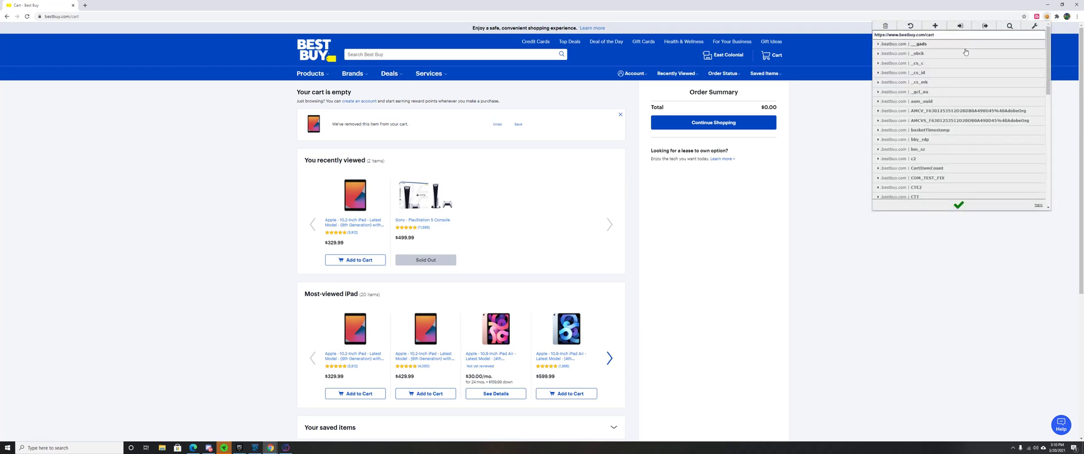
{"action": "left_click", "coordinate": [1009, 26]}
{"action": "type", "text": "v"}
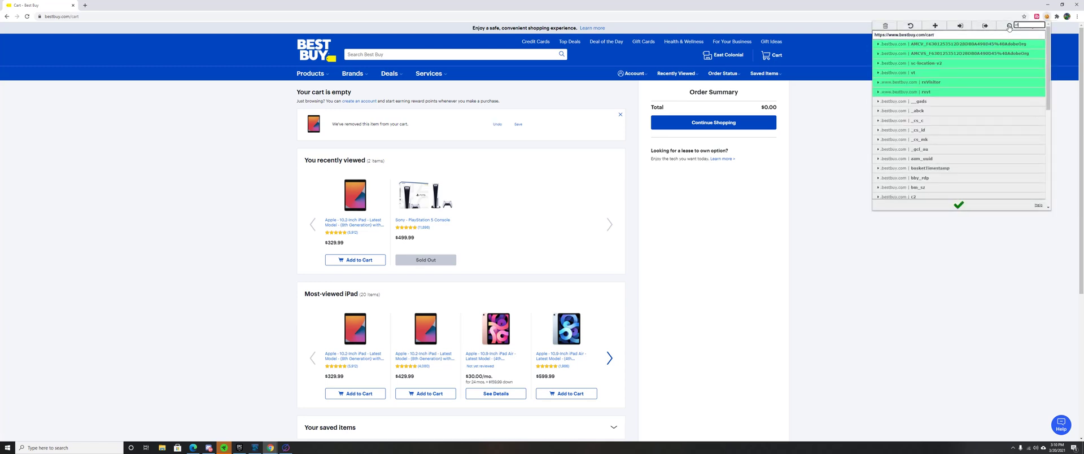
{"action": "type", "text": "t"}
{"action": "left_click", "coordinate": [881, 45]}
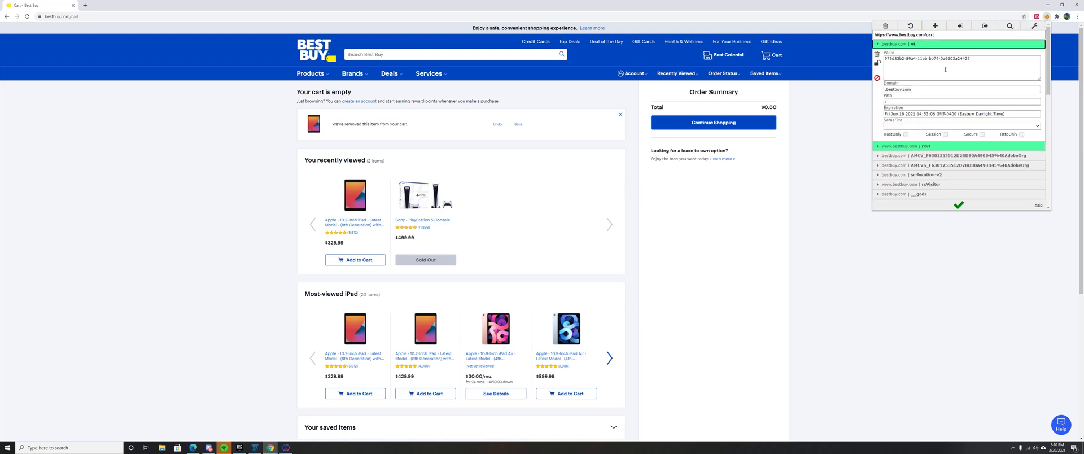
{"action": "left_click_drag", "start_coordinate": [964, 60], "coordinate": [881, 67]}
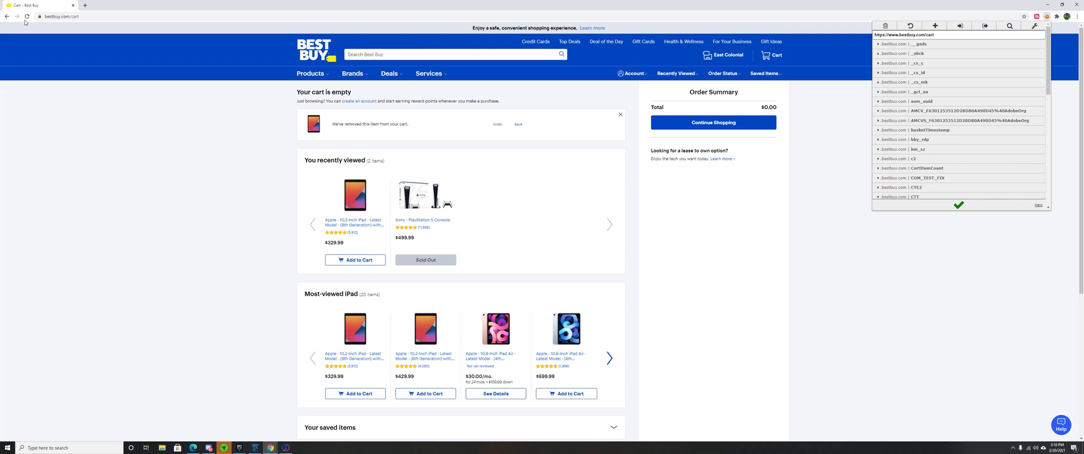
{"action": "left_click", "coordinate": [497, 123]}
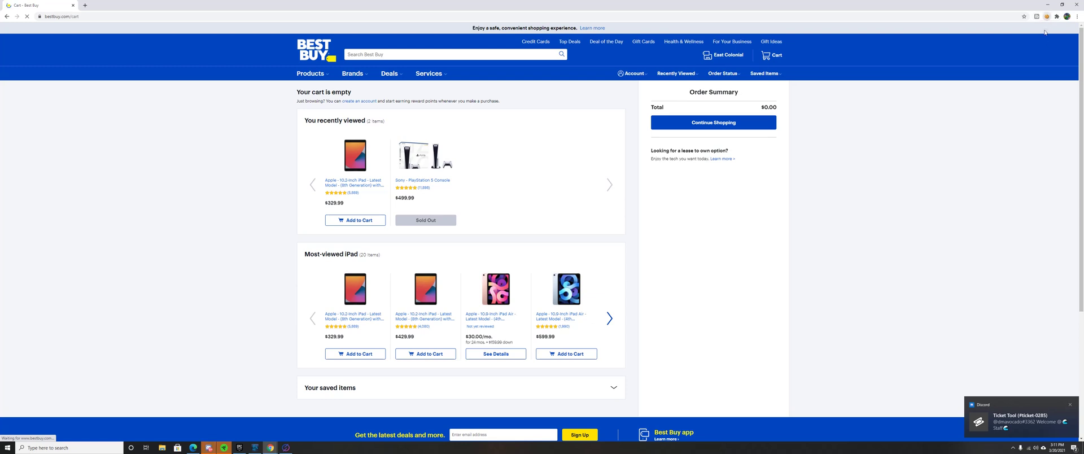
- Reopen the vt cookie in EditThisCookie and review the end of its value
{"action": "left_click", "coordinate": [1047, 16]}
{"action": "left_click", "coordinate": [1011, 26]}
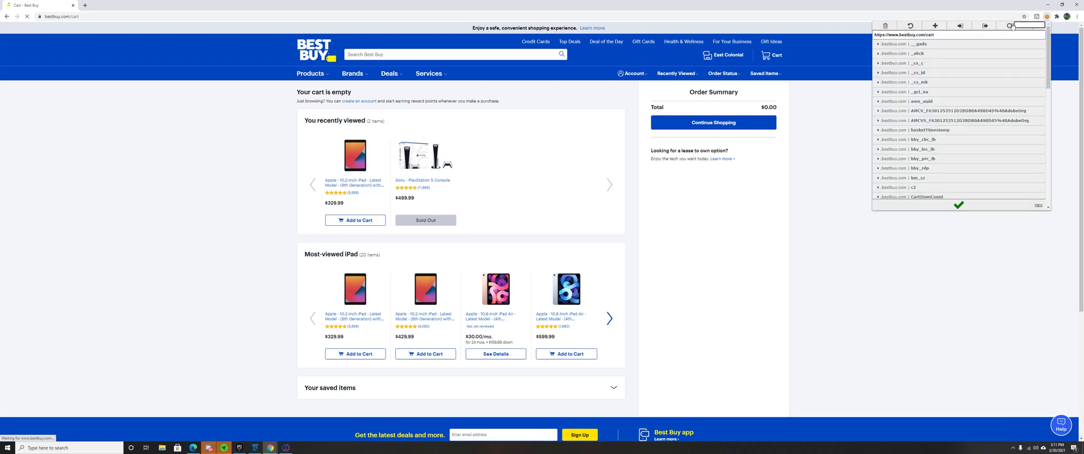
{"action": "type", "text": "vt"}
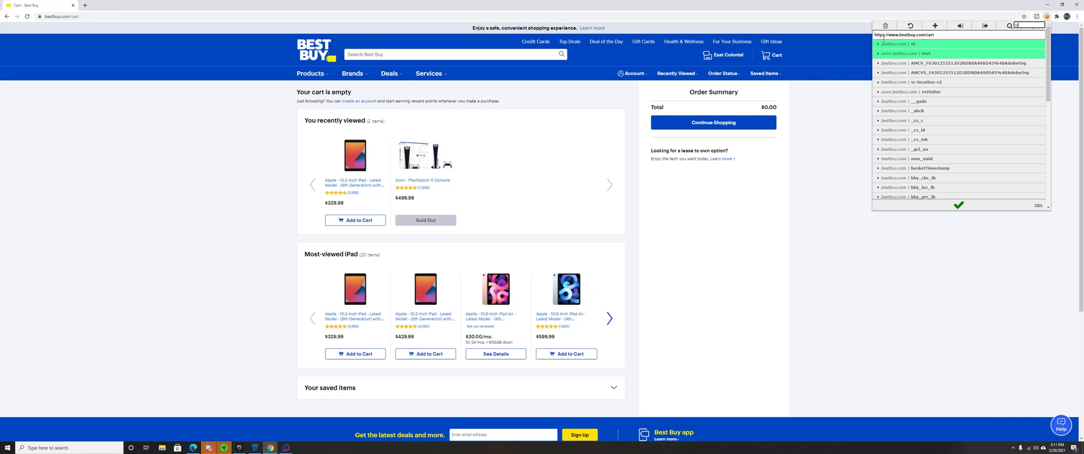
{"action": "left_click", "coordinate": [884, 44]}
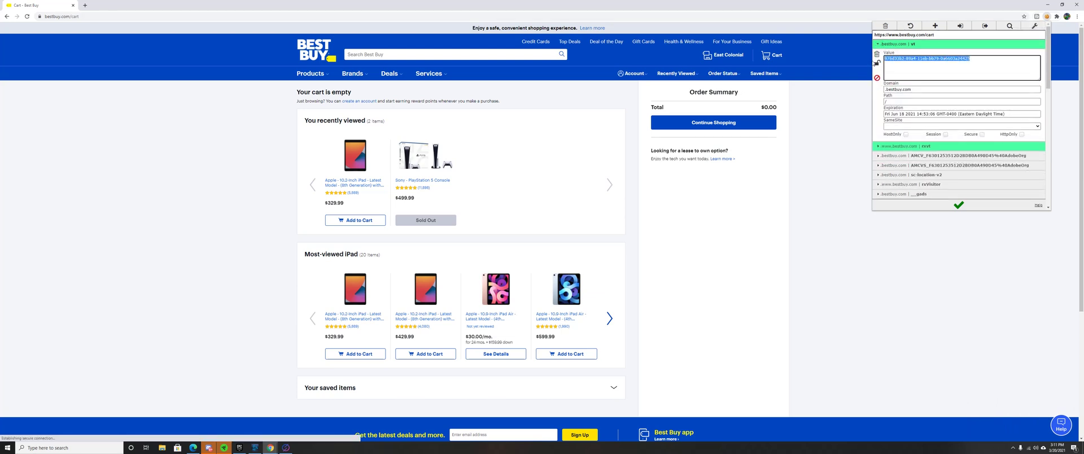
{"action": "key", "text": "End"}
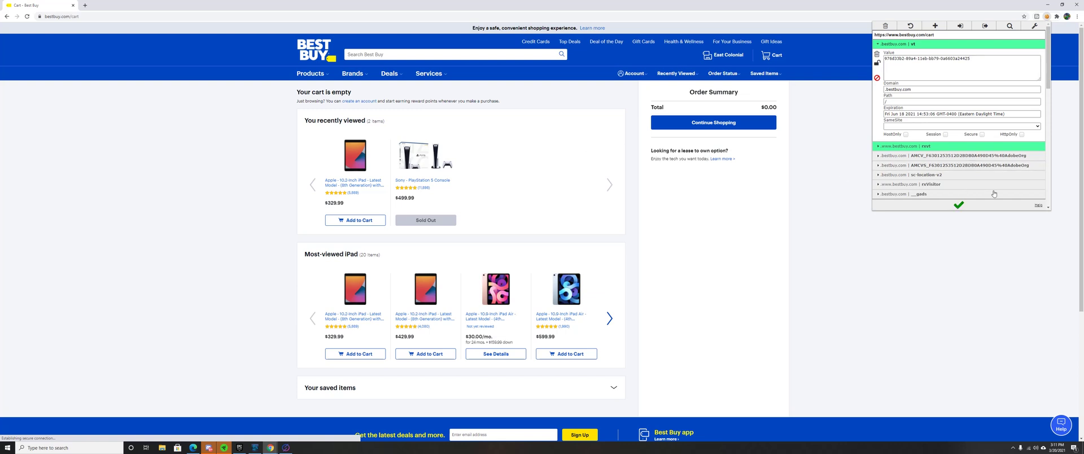
- Save the vt cookie change, close the editor and reload the cart page
{"action": "left_click", "coordinate": [959, 206]}
{"action": "left_click", "coordinate": [905, 236]}
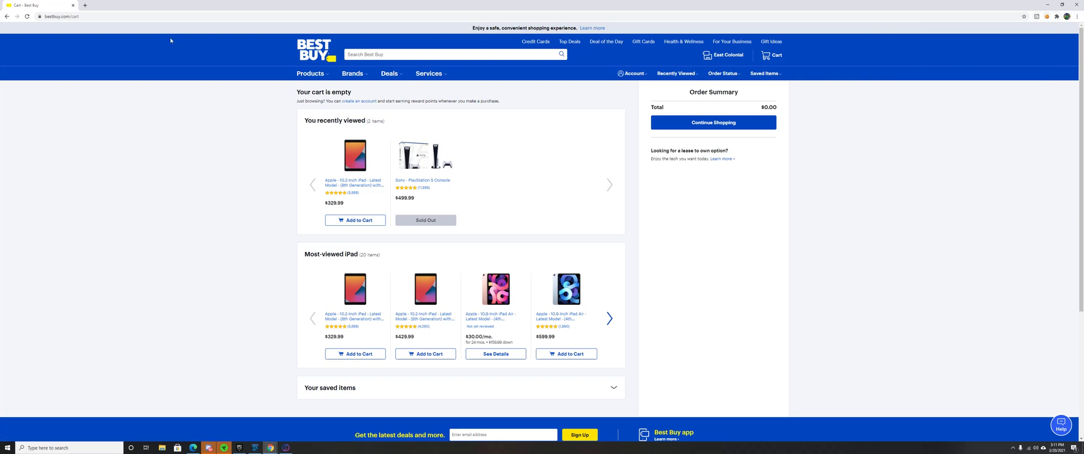
{"action": "left_click", "coordinate": [27, 16]}
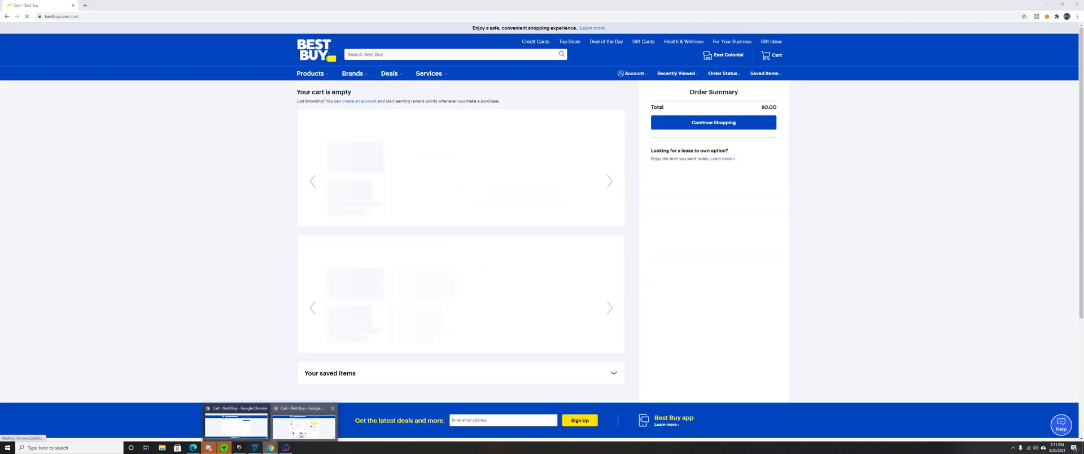
- Copy the vt cookie value from the incognito window's cookie editor
{"action": "left_click", "coordinate": [305, 423]}
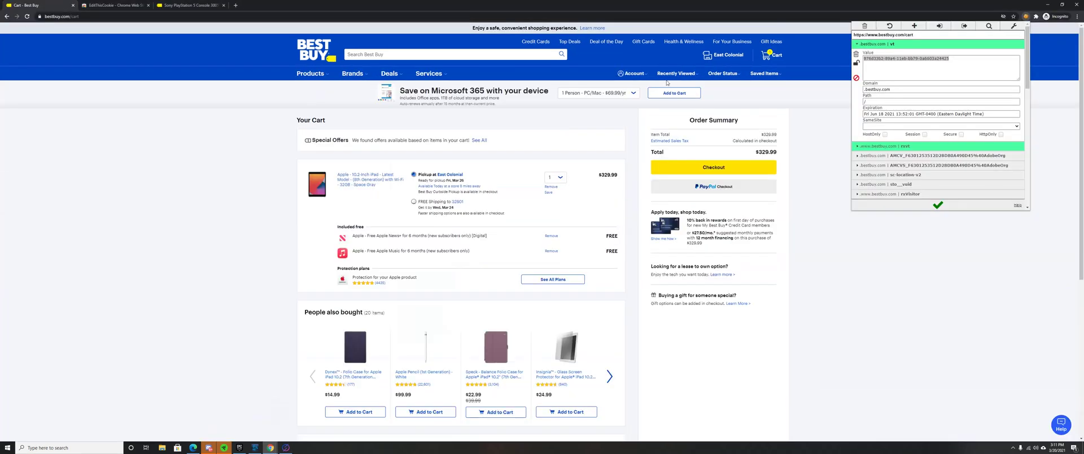
{"action": "left_click_drag", "start_coordinate": [977, 64], "coordinate": [862, 64]}
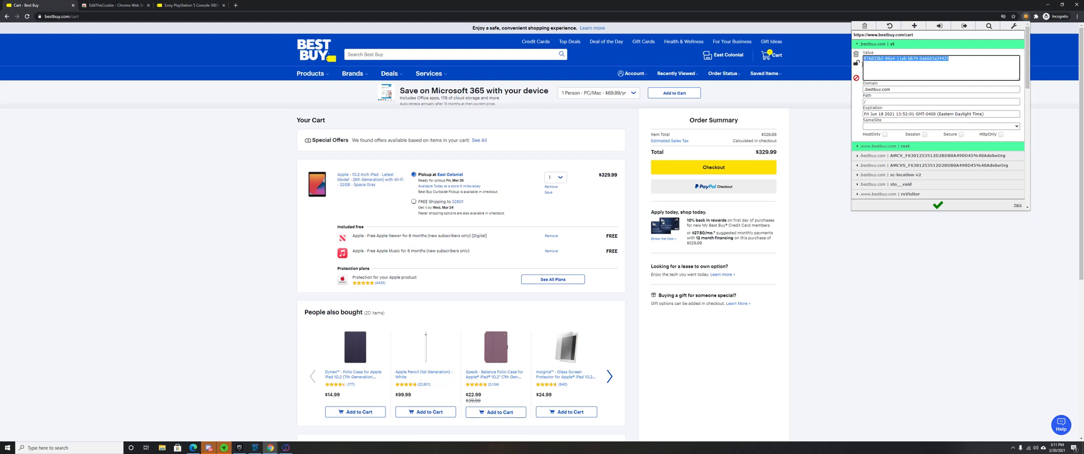
{"action": "left_click", "coordinate": [270, 448]}
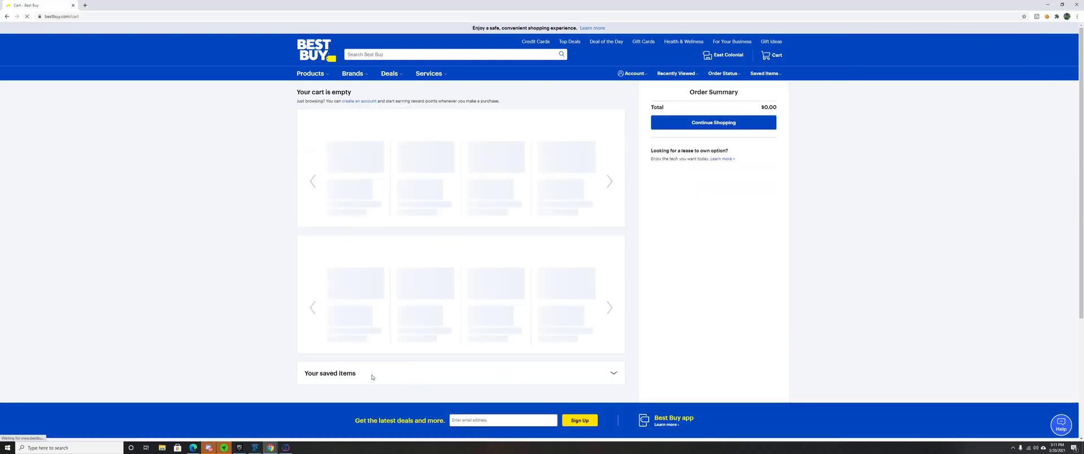
- Paste it into the regular window's vt cookie, save, and reload the cart page
{"action": "left_click", "coordinate": [1046, 17]}
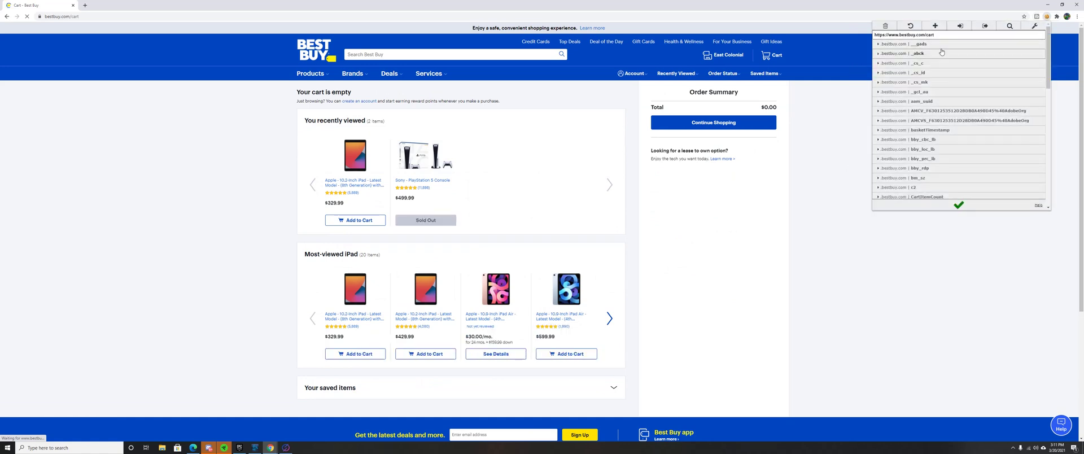
{"action": "left_click", "coordinate": [1010, 26]}
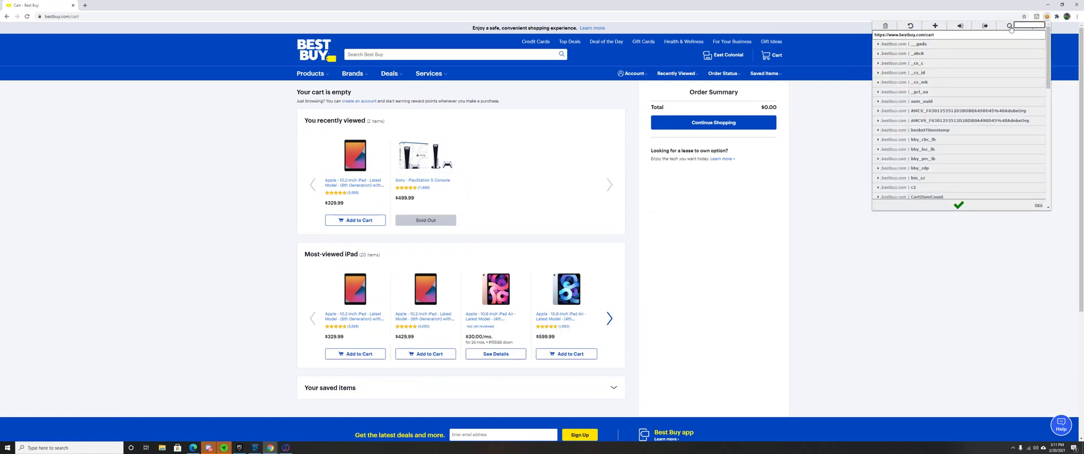
{"action": "type", "text": "vt"}
{"action": "left_click", "coordinate": [903, 44]}
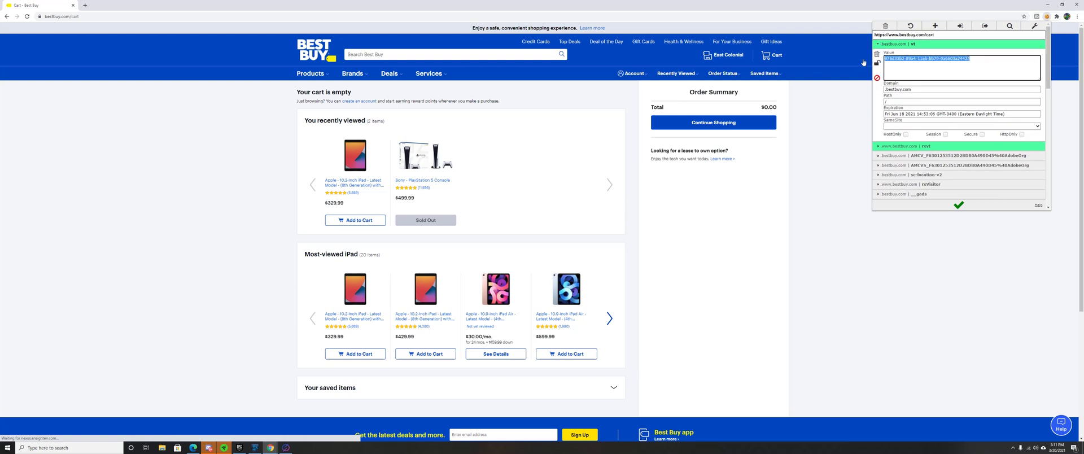
{"action": "left_click", "coordinate": [971, 58]}
{"action": "left_click", "coordinate": [959, 205]}
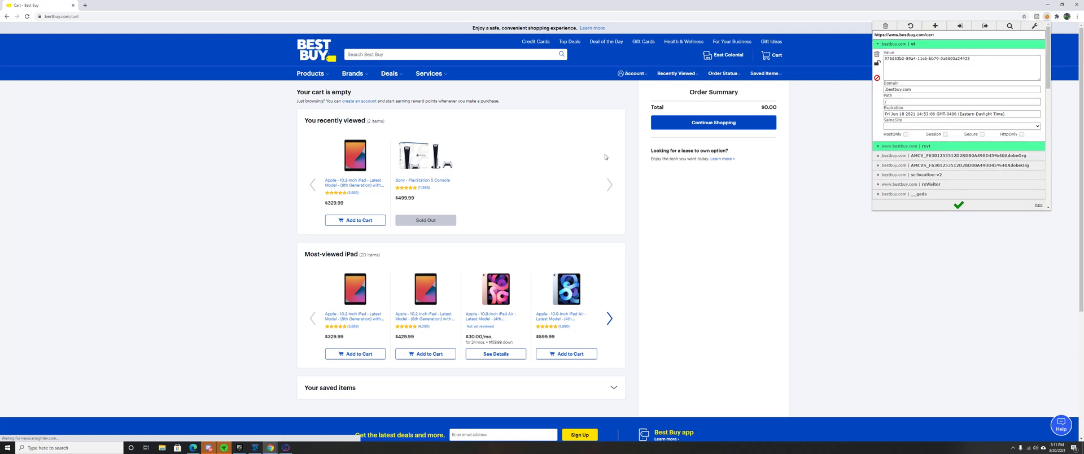
{"action": "left_click", "coordinate": [27, 17]}
{"action": "left_click", "coordinate": [27, 17]}
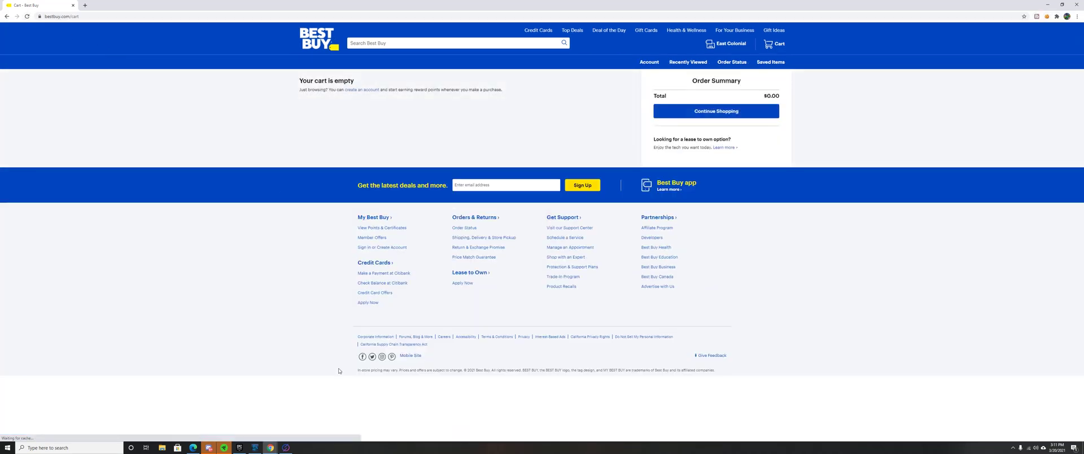
- Reload the incognito window's empty cart and add the 10.2-inch iPad back from recently viewed
{"action": "left_click", "coordinate": [314, 421]}
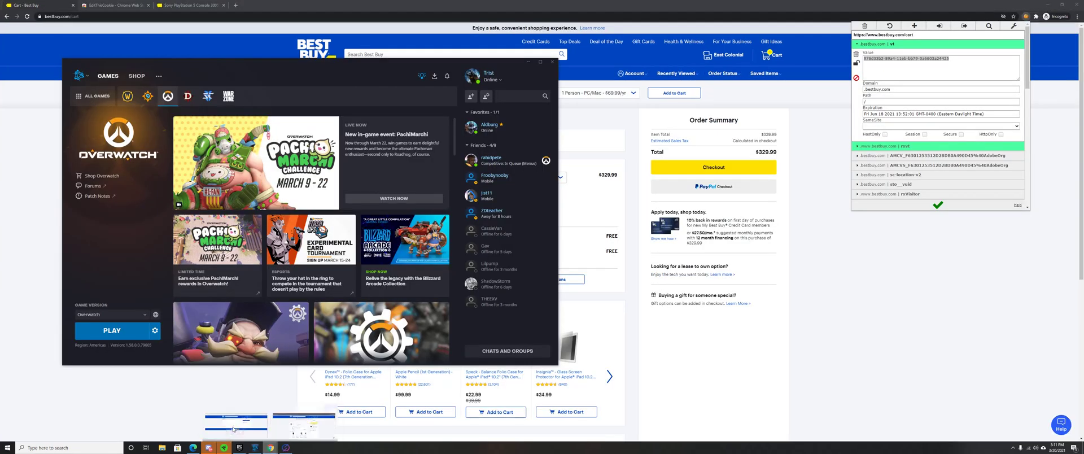
{"action": "left_click", "coordinate": [305, 418]}
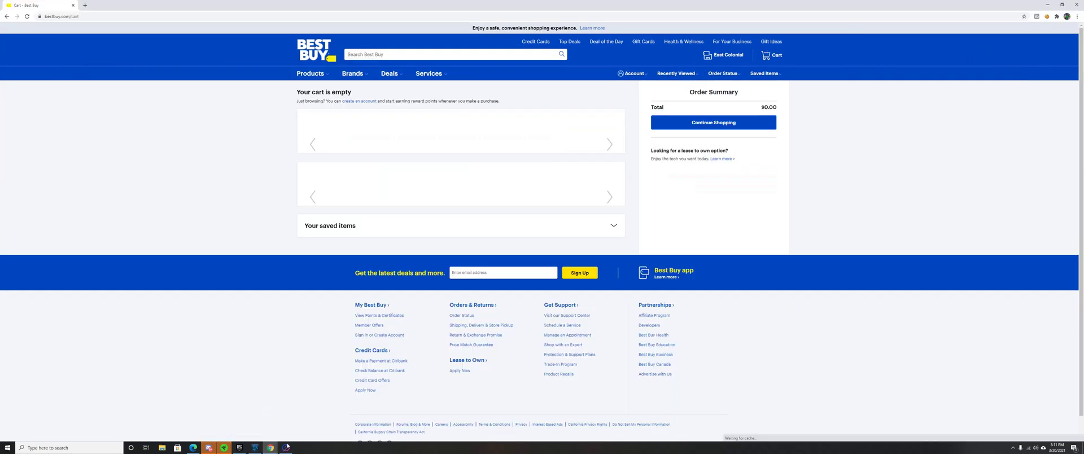
{"action": "left_click", "coordinate": [305, 421]}
{"action": "left_click", "coordinate": [28, 18]}
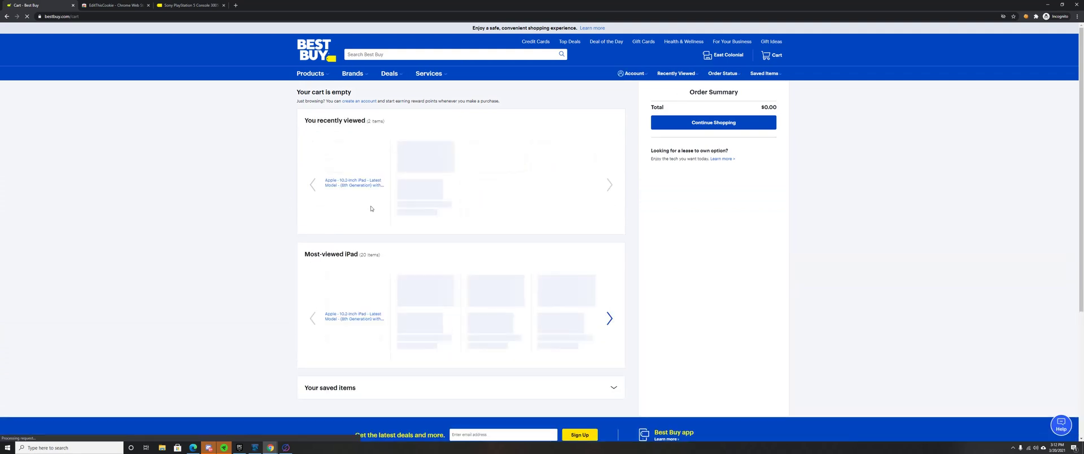
{"action": "left_click", "coordinate": [351, 223]}
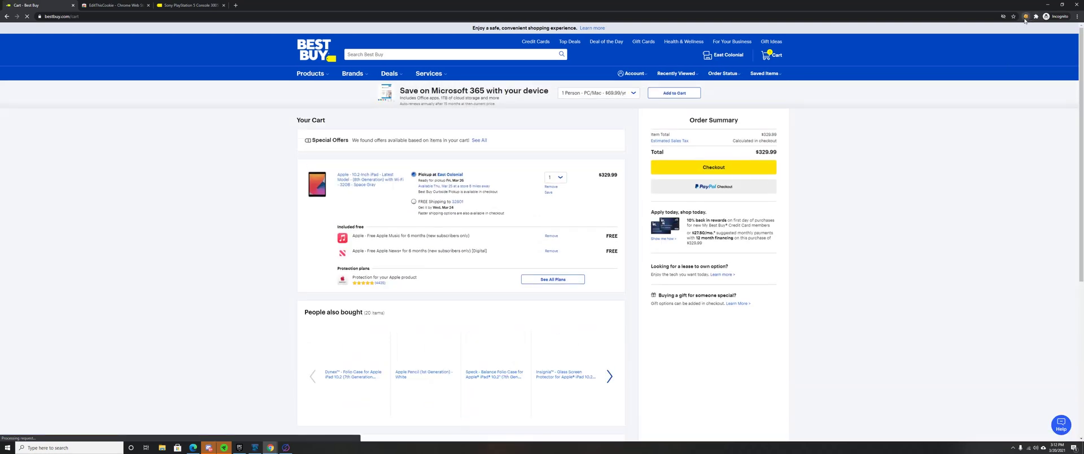
- Select the incognito cart's vt cookie value in EditThisCookie for copying
{"action": "left_click", "coordinate": [1026, 17]}
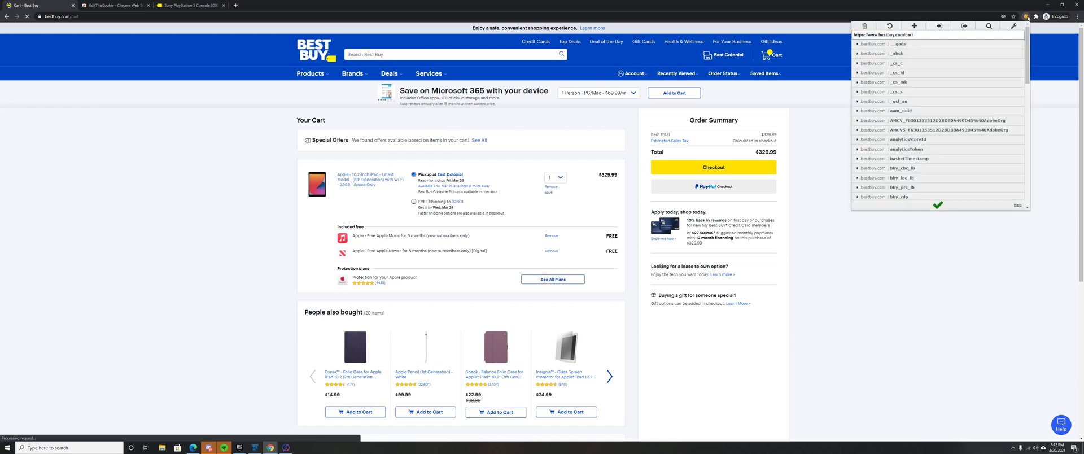
{"action": "left_click", "coordinate": [989, 26]}
{"action": "type", "text": "vt"}
{"action": "left_click", "coordinate": [869, 44]}
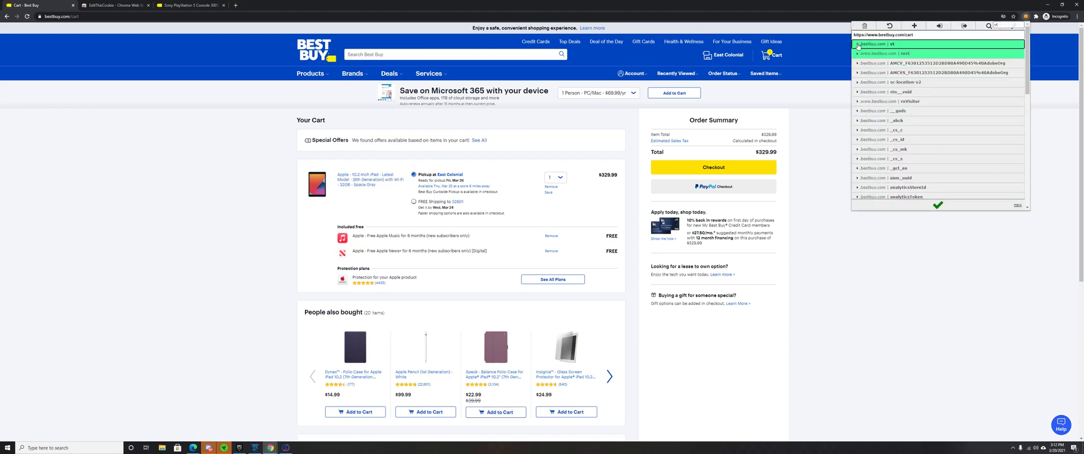
{"action": "key", "text": "ctrl+a"}
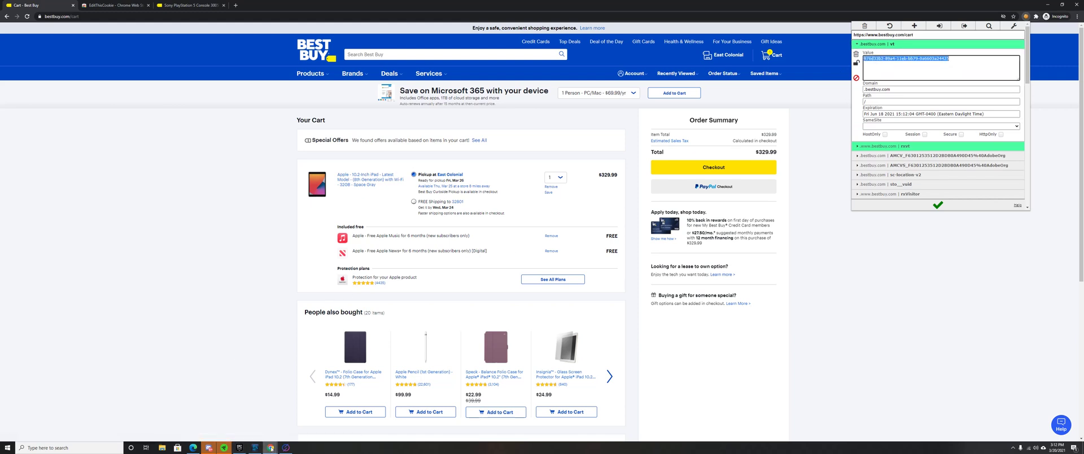
- Paste that value over the regular window's vt cookie and save it
{"action": "mouse_move", "coordinate": [269, 447]}
{"action": "left_click", "coordinate": [259, 414]}
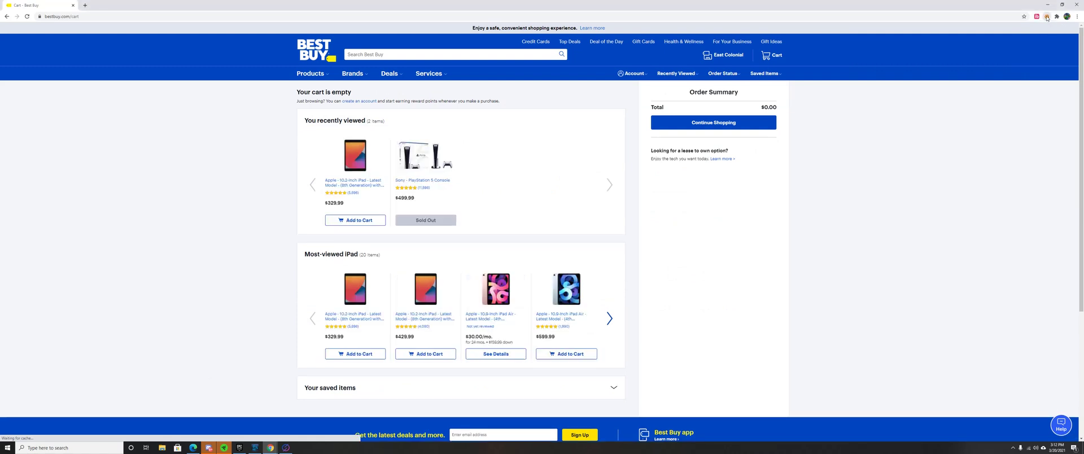
{"action": "left_click", "coordinate": [1047, 17]}
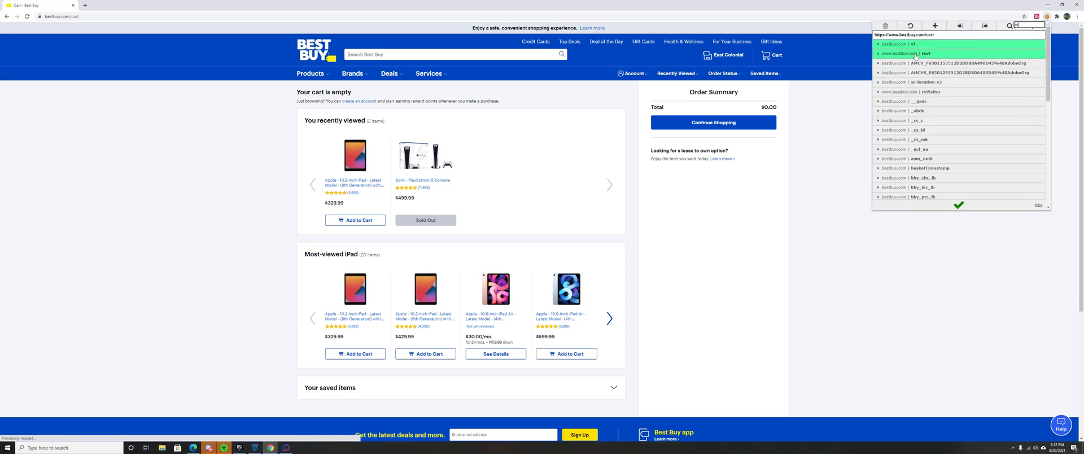
{"action": "triple_click", "coordinate": [972, 60]}
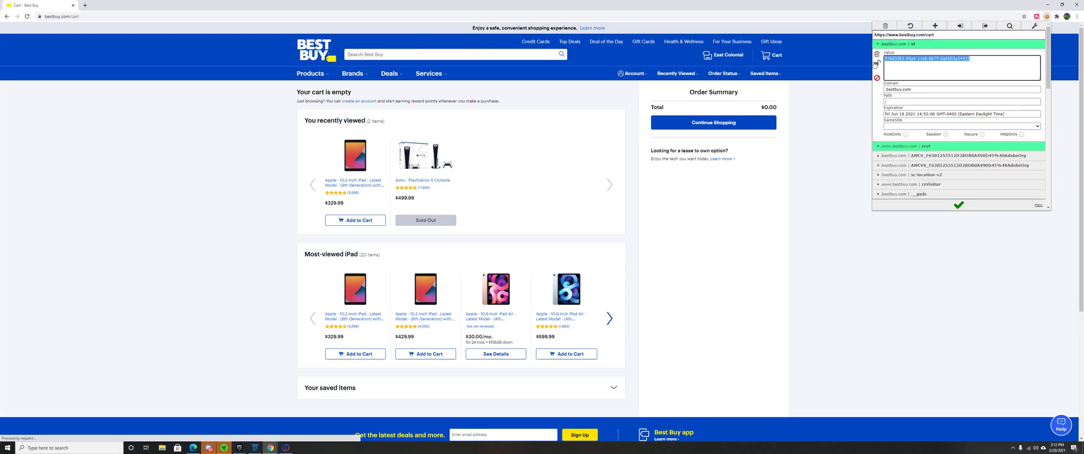
{"action": "left_click", "coordinate": [904, 67]}
{"action": "left_click", "coordinate": [960, 204]}
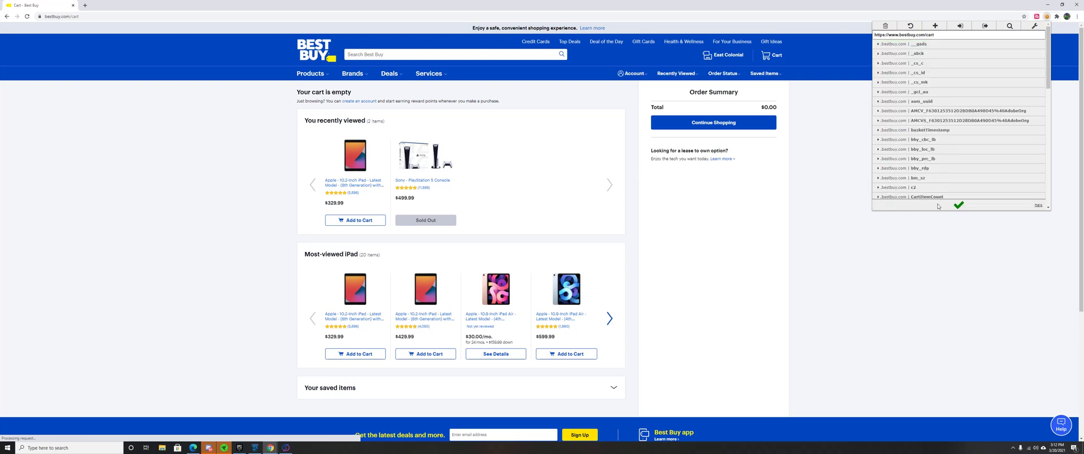
- Close the cookie editor, leaving the regular window's Best Buy cart empty at $0.00
{"action": "left_click", "coordinate": [815, 199]}
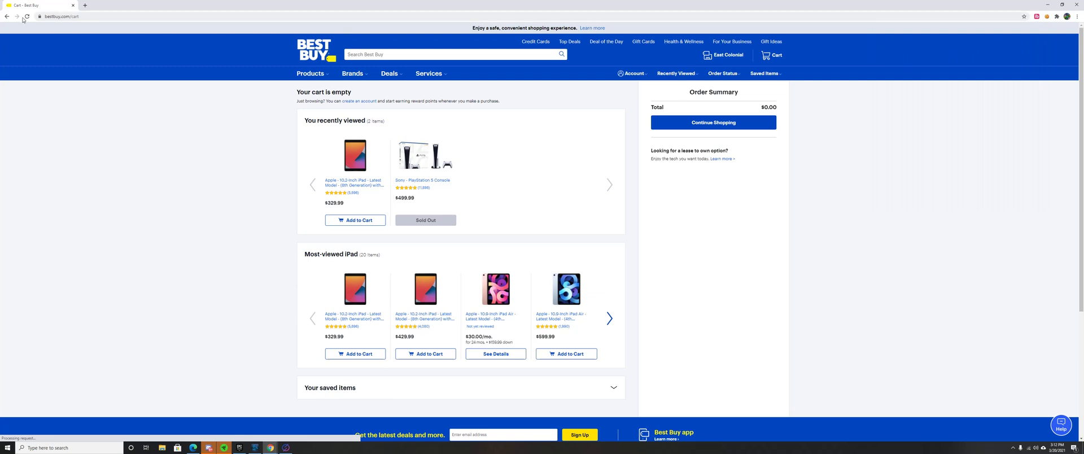